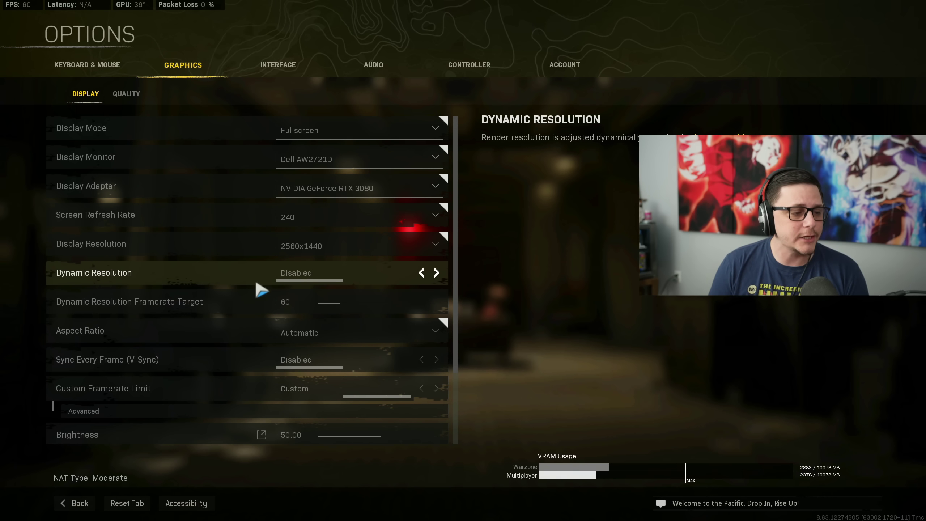
Choose Automatic as the aspect ratio in the graphics display settings
{"action": "scroll", "coordinate": [310, 315], "scroll_direction": "down", "scroll_amount": 1}
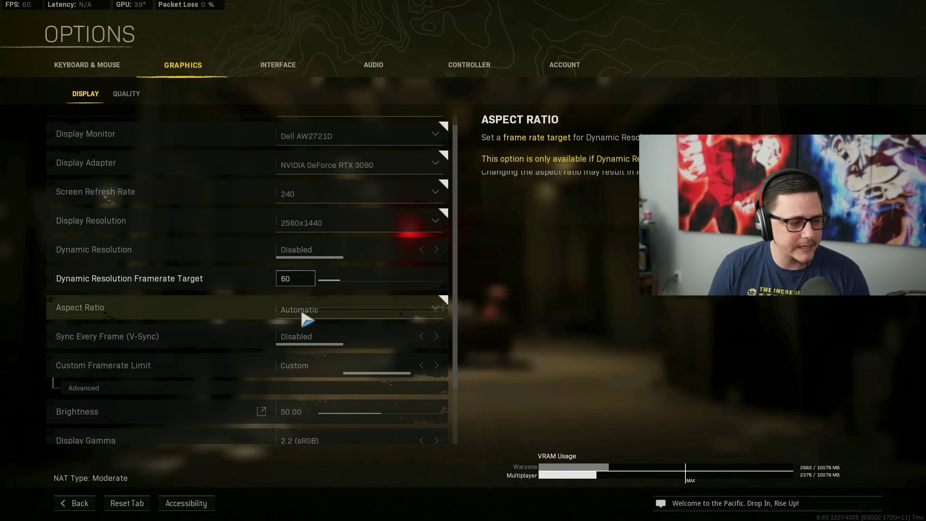
{"action": "scroll", "coordinate": [306, 320], "scroll_direction": "down", "scroll_amount": 1}
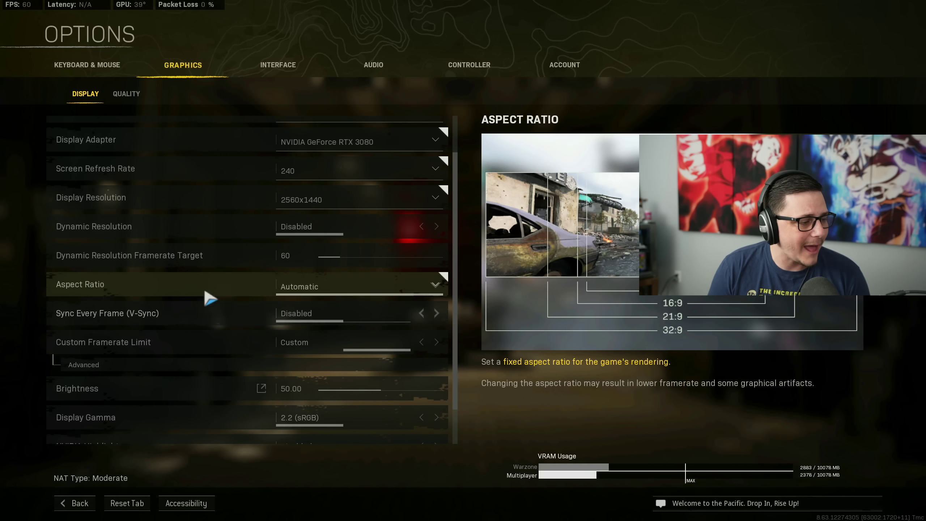
{"action": "left_click", "coordinate": [390, 289]}
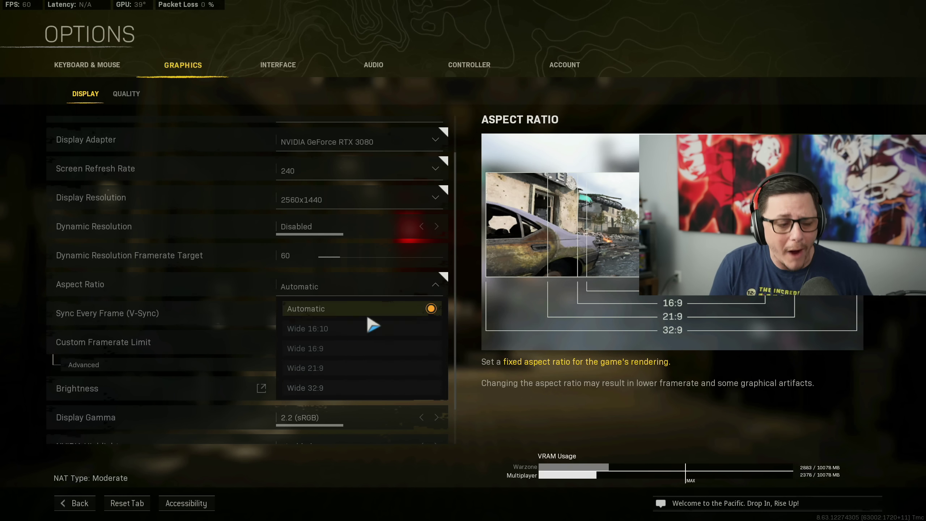
{"action": "left_click", "coordinate": [379, 309]}
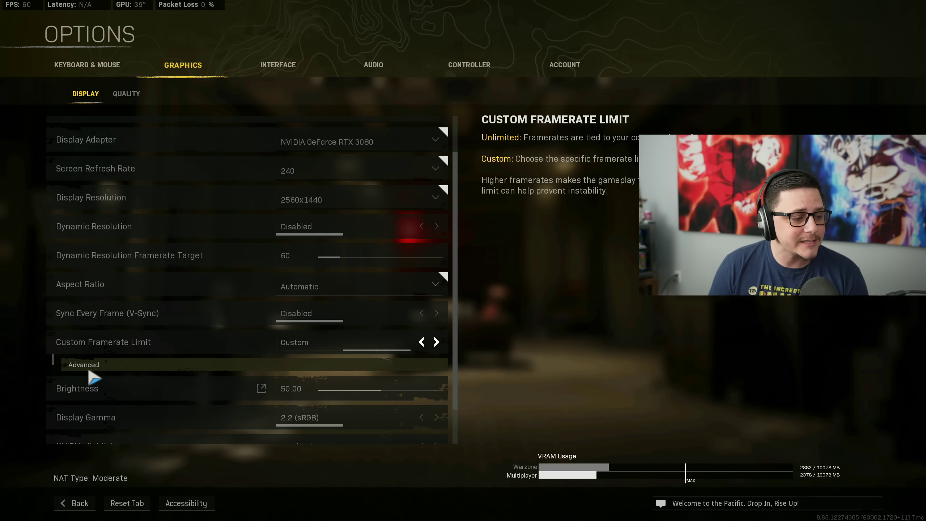
Expand the advanced custom framerate limits and review the remaining display options through NVIDIA Reflex Low Latency
{"action": "left_click", "coordinate": [94, 378]}
{"action": "scroll", "coordinate": [243, 310], "scroll_direction": "down", "scroll_amount": 1}
{"action": "left_click", "coordinate": [310, 324]}
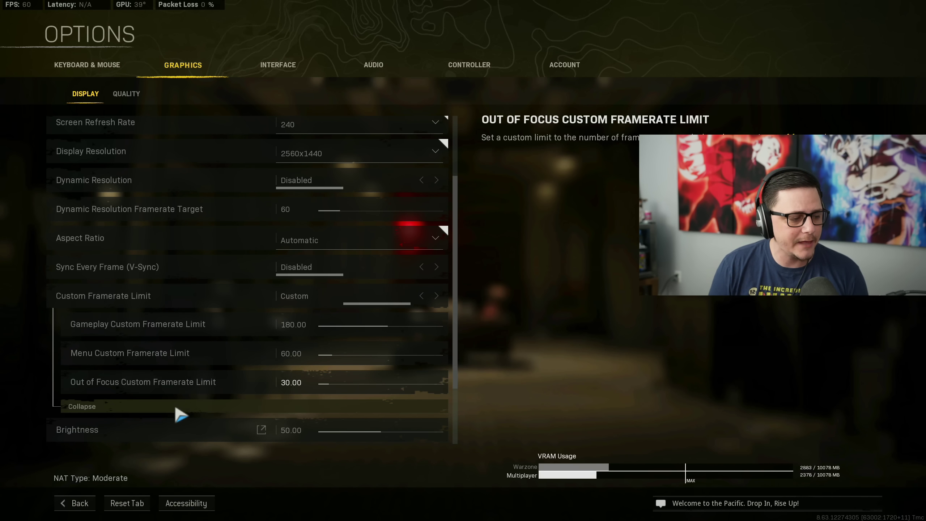
{"action": "scroll", "coordinate": [174, 402], "scroll_direction": "down", "scroll_amount": 3}
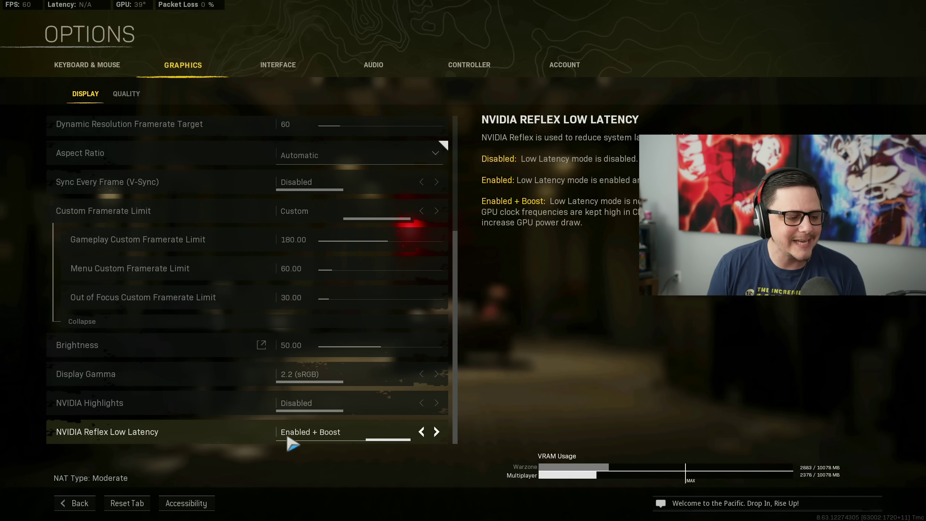
Open the graphics quality settings and check the advanced ADS Field of View option, collapsing it when done
{"action": "left_click", "coordinate": [138, 98]}
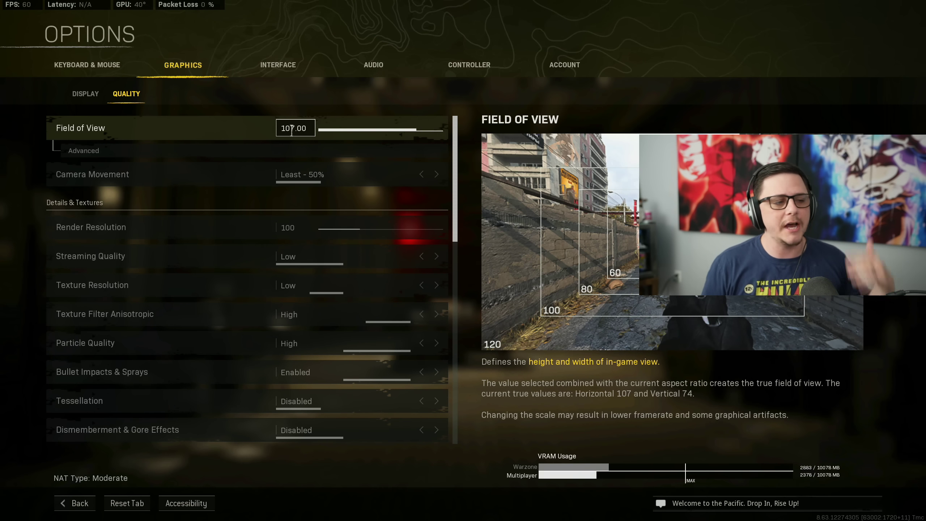
{"action": "left_click", "coordinate": [142, 151]}
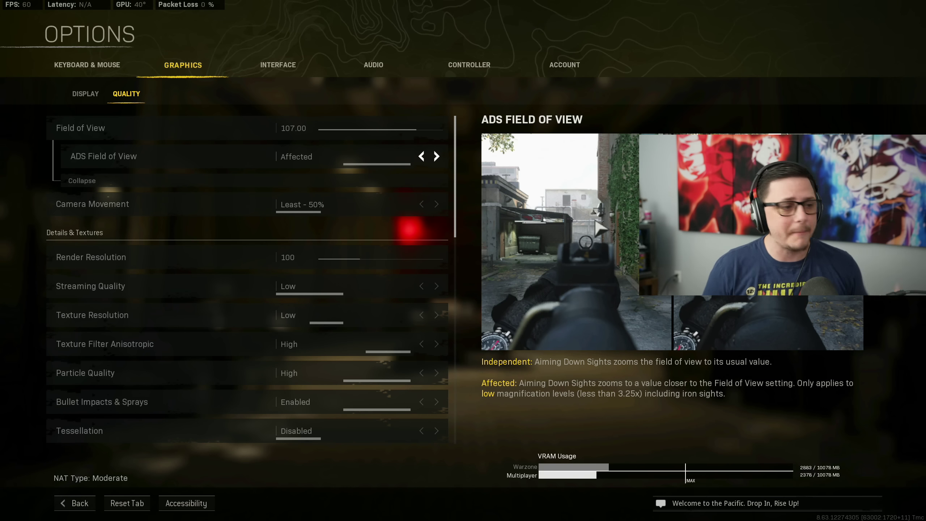
{"action": "left_click", "coordinate": [93, 181]}
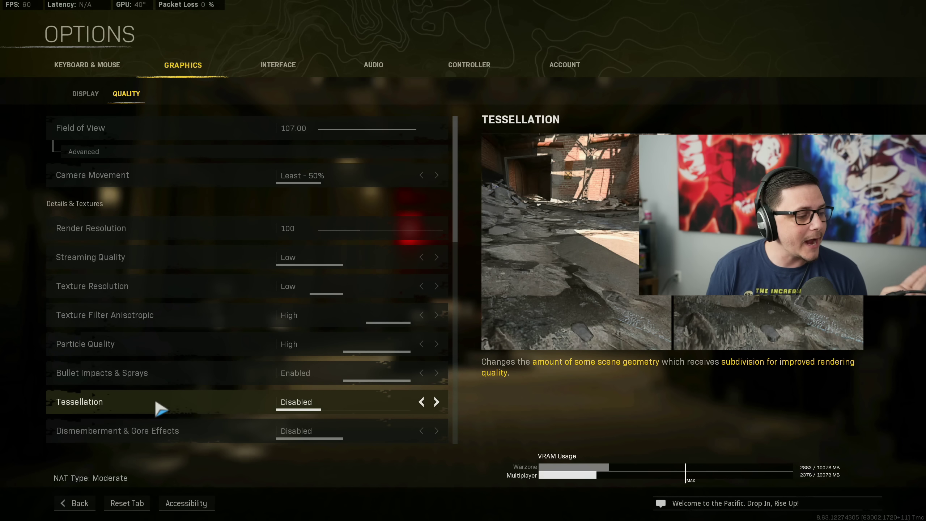
Review the details and textures settings, including the advanced options for On-demand Texture Streaming
{"action": "scroll", "coordinate": [160, 408], "scroll_direction": "down", "scroll_amount": 1}
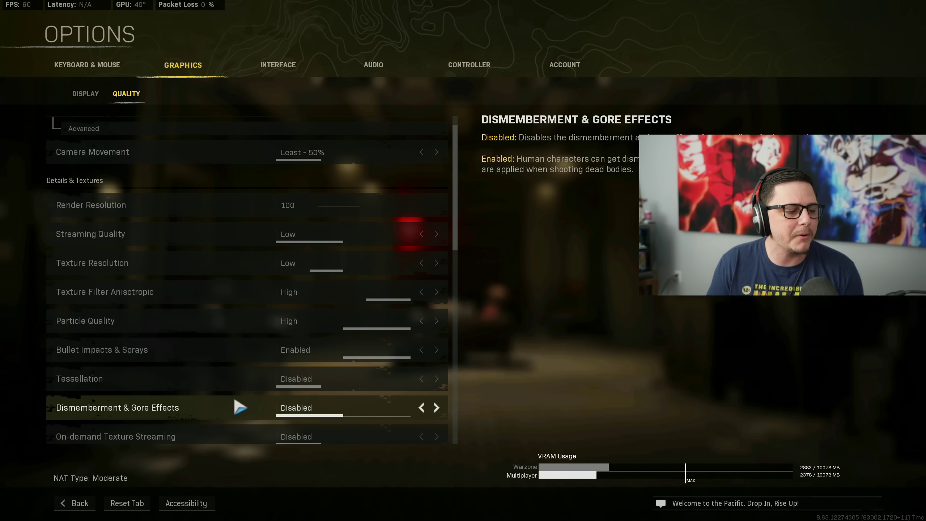
{"action": "scroll", "coordinate": [313, 423], "scroll_direction": "down", "scroll_amount": 1}
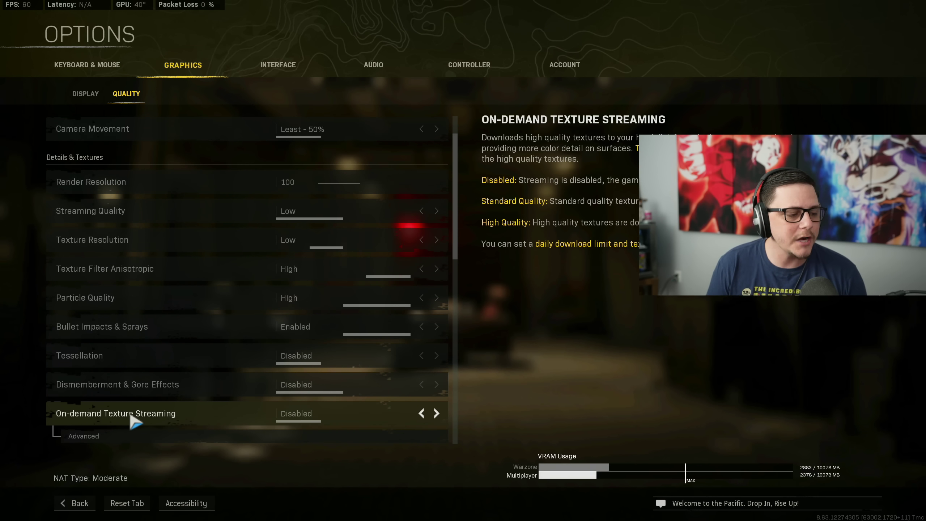
{"action": "scroll", "coordinate": [314, 419], "scroll_direction": "down", "scroll_amount": 4}
{"action": "scroll", "coordinate": [145, 379], "scroll_direction": "down", "scroll_amount": 4}
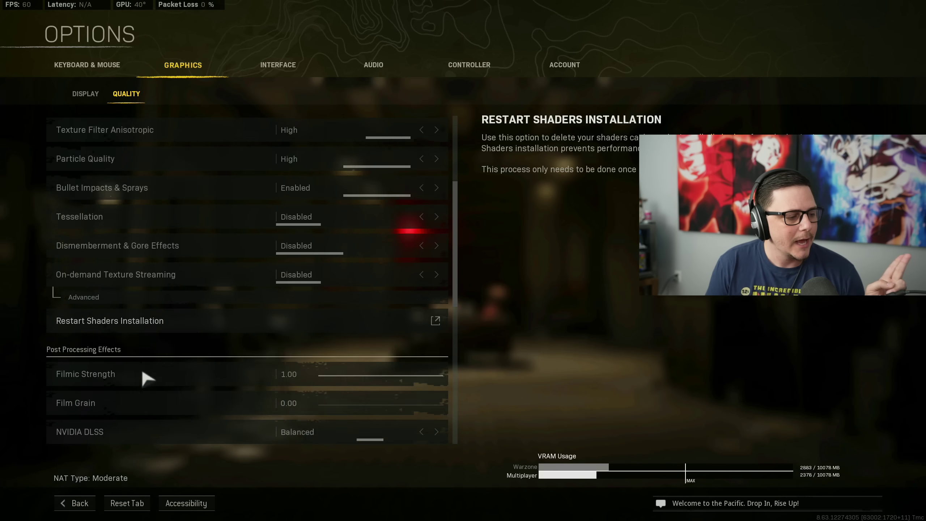
{"action": "left_click", "coordinate": [88, 245]}
{"action": "scroll", "coordinate": [256, 350], "scroll_direction": "down", "scroll_amount": 5}
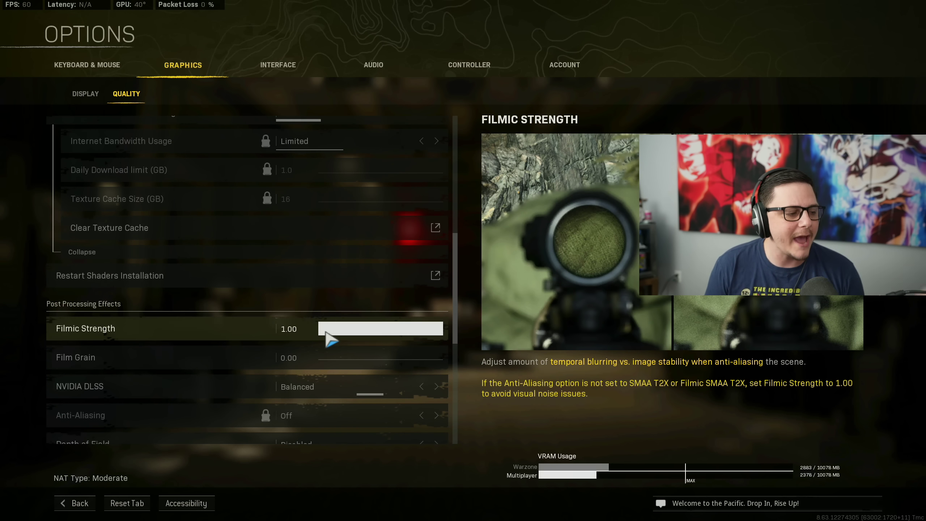
Examine the post processing effects and the shadow and lighting settings through DirectX Raytracing and Ambient Occlusion
{"action": "scroll", "coordinate": [219, 350], "scroll_direction": "down", "scroll_amount": 1}
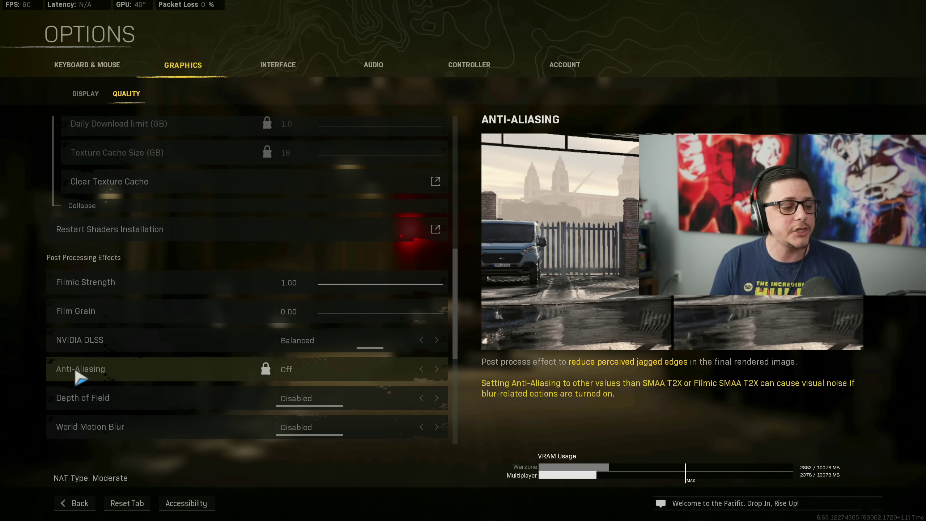
{"action": "scroll", "coordinate": [77, 374], "scroll_direction": "down", "scroll_amount": 1}
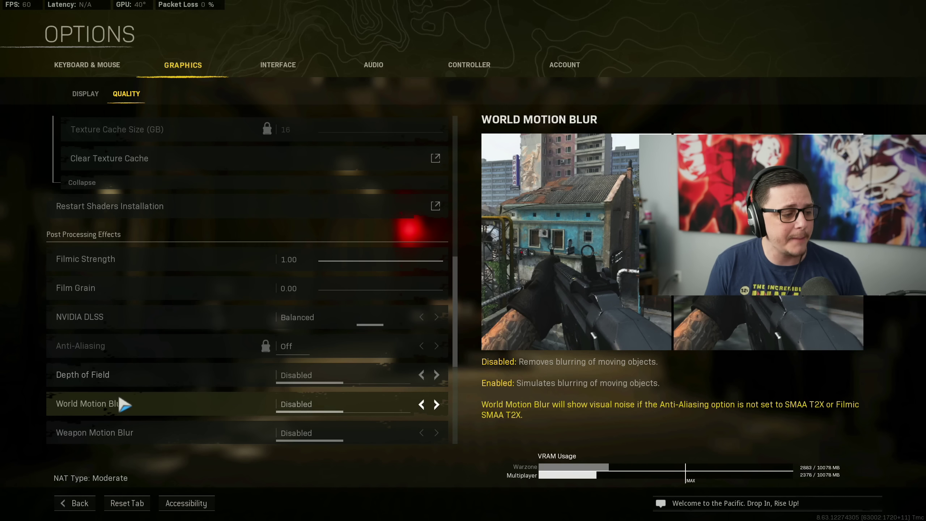
{"action": "scroll", "coordinate": [119, 397], "scroll_direction": "down", "scroll_amount": 2}
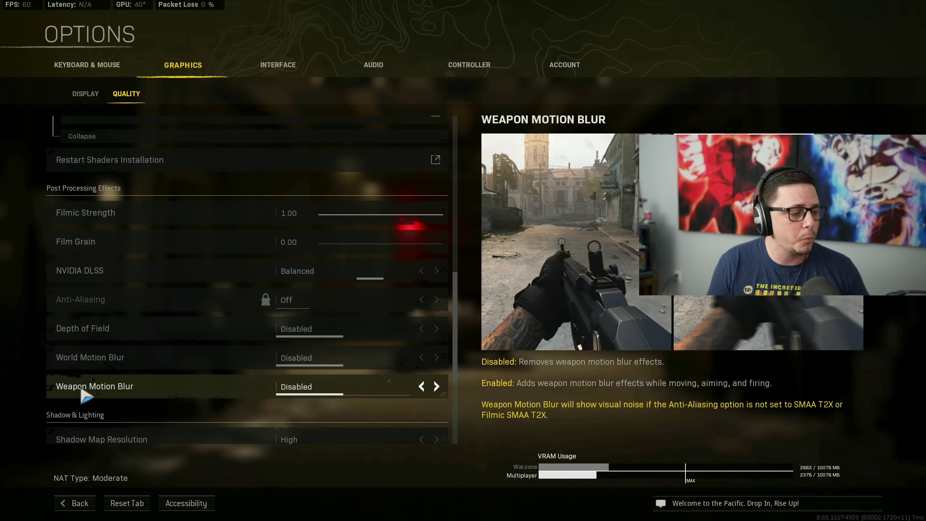
{"action": "scroll", "coordinate": [291, 392], "scroll_direction": "down", "scroll_amount": 3}
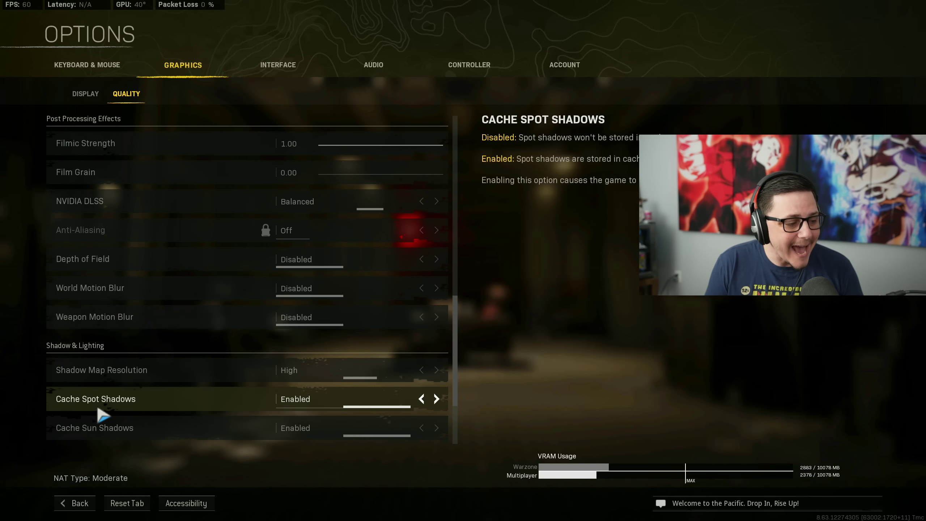
{"action": "scroll", "coordinate": [99, 409], "scroll_direction": "down", "scroll_amount": 2}
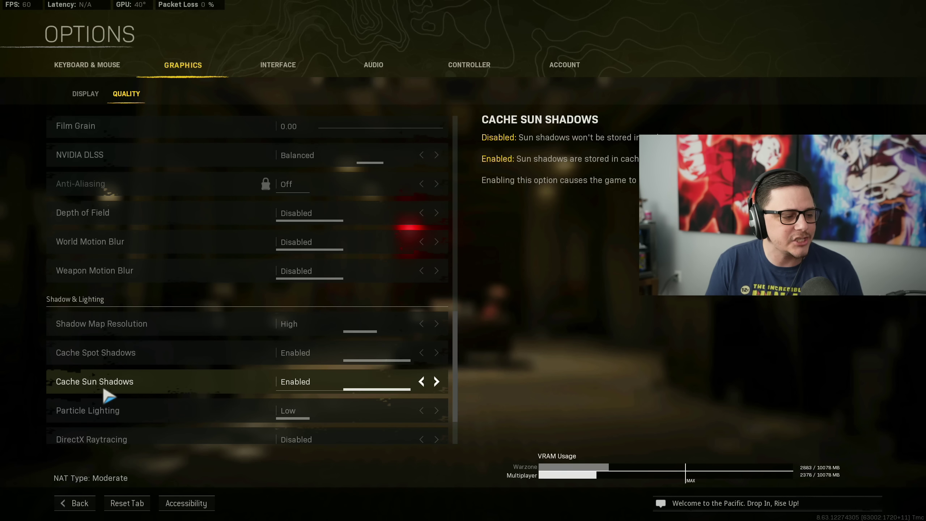
{"action": "scroll", "coordinate": [109, 416], "scroll_direction": "down", "scroll_amount": 2}
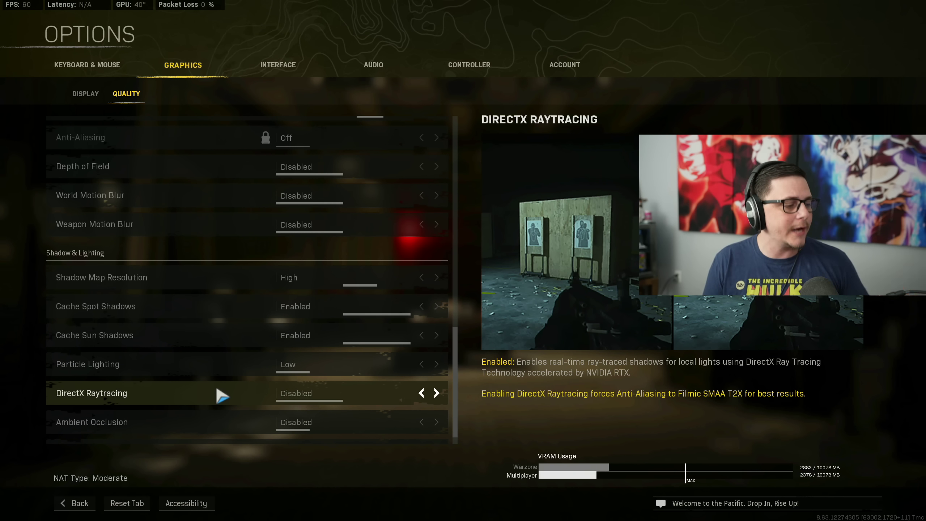
{"action": "scroll", "coordinate": [220, 392], "scroll_direction": "down", "scroll_amount": 1}
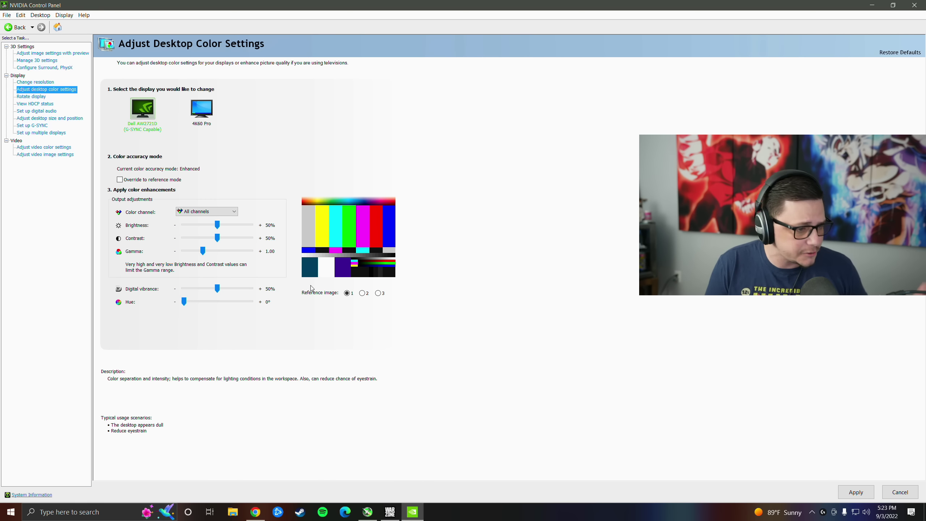
View the desktop color settings of the 4K60 Pro display in NVIDIA Control Panel, and minimize the window
{"action": "left_click", "coordinate": [203, 111]}
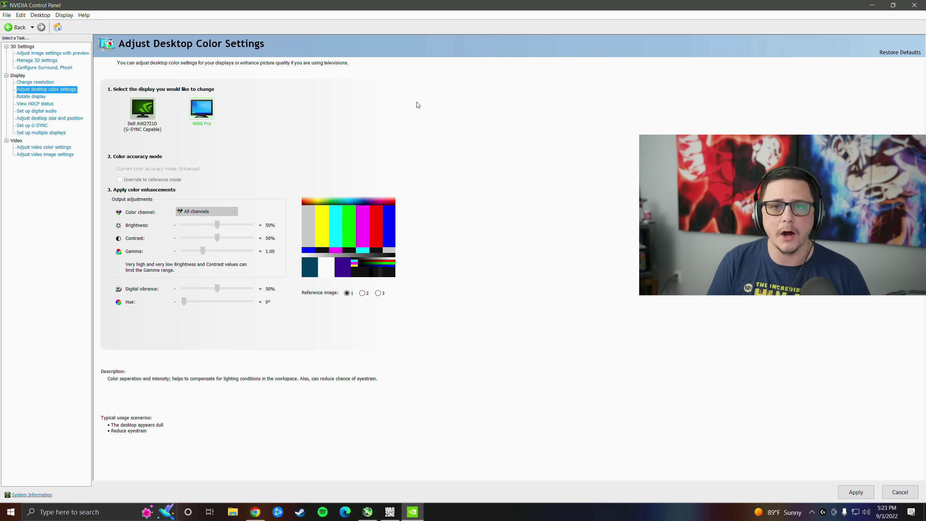
{"action": "left_click", "coordinate": [873, 5]}
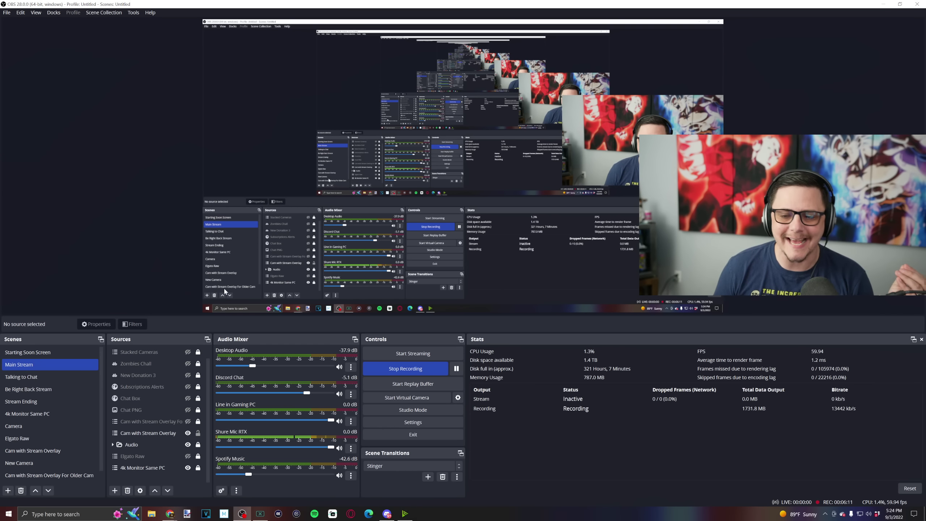
In OBS, open the filters of the Elgato Raw source and move the filter window aside
{"action": "left_click", "coordinate": [145, 456]}
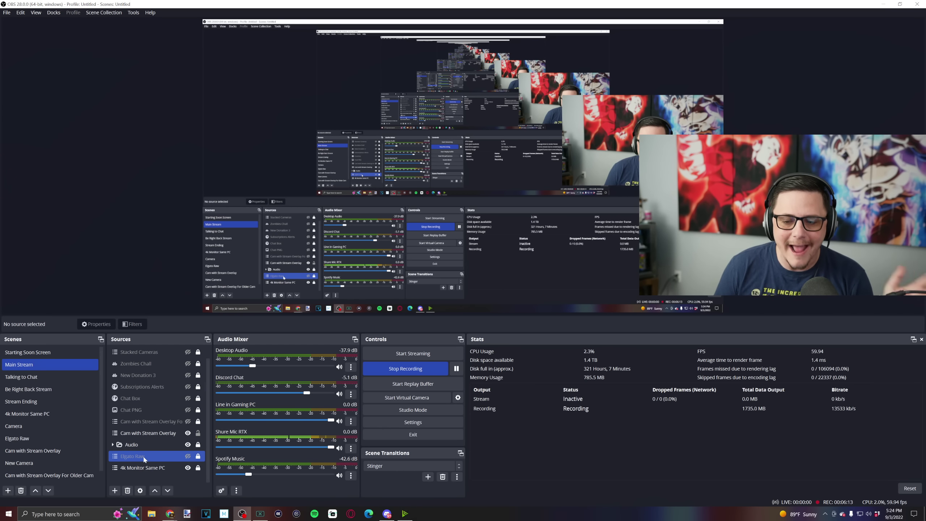
{"action": "left_click", "coordinate": [145, 457]}
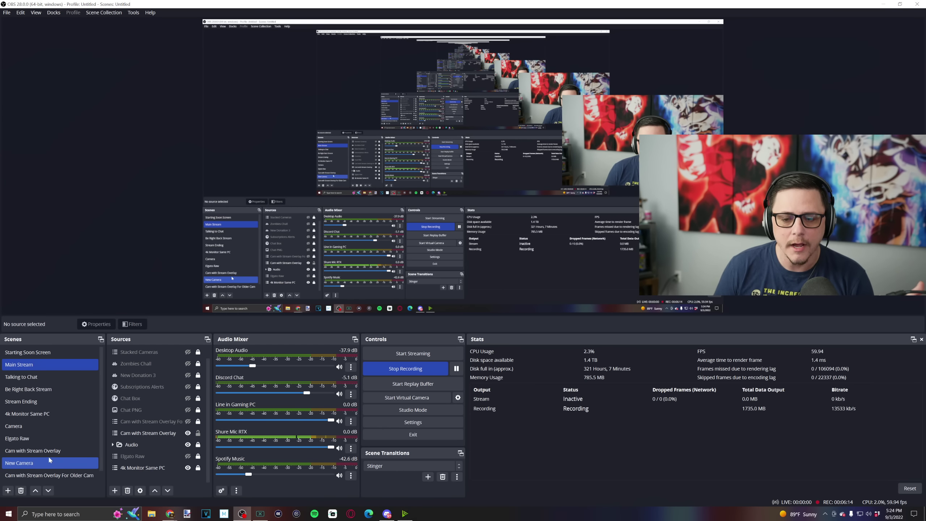
{"action": "right_click", "coordinate": [155, 459]}
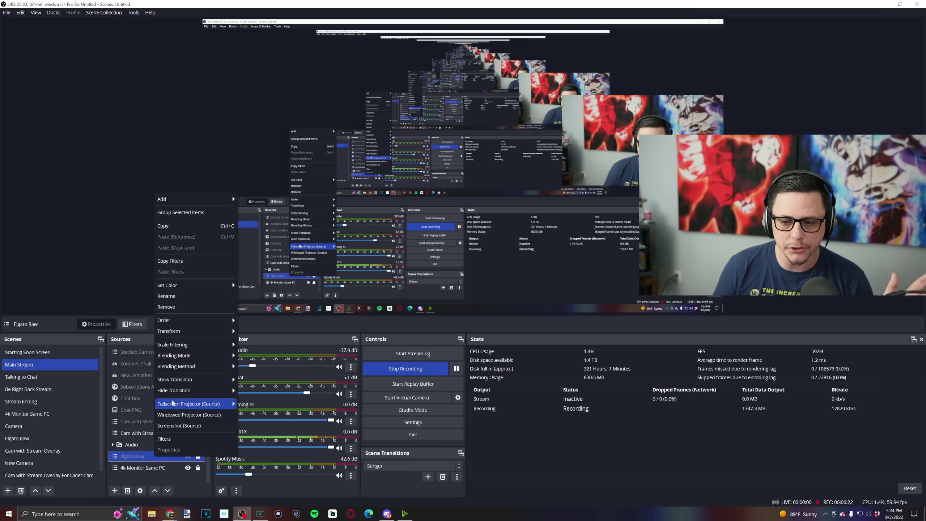
{"action": "left_click", "coordinate": [163, 438]}
{"action": "left_click_drag", "start_coordinate": [368, 121], "coordinate": [109, 125]}
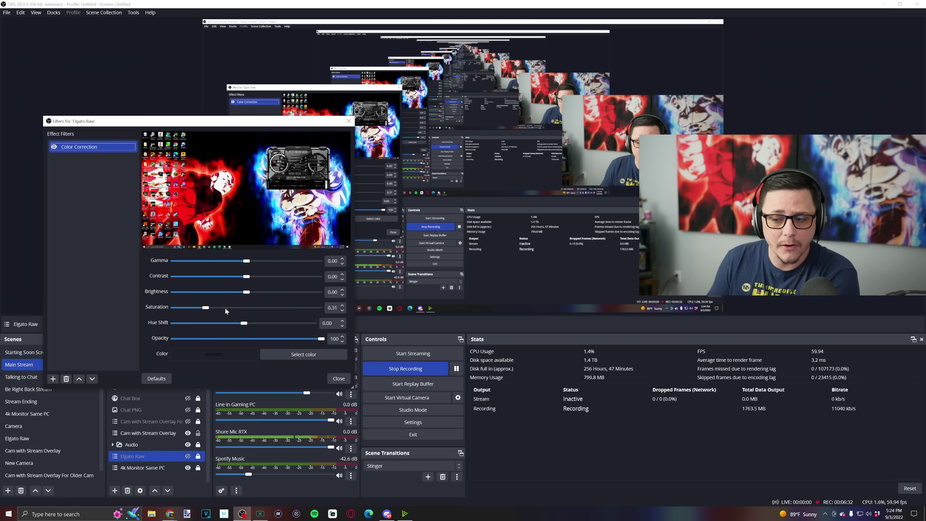
Set the saturation of the Elgato Raw source's Color Correction filter to 0.00
{"action": "left_click", "coordinate": [332, 308]}
{"action": "type", "text": "00"}
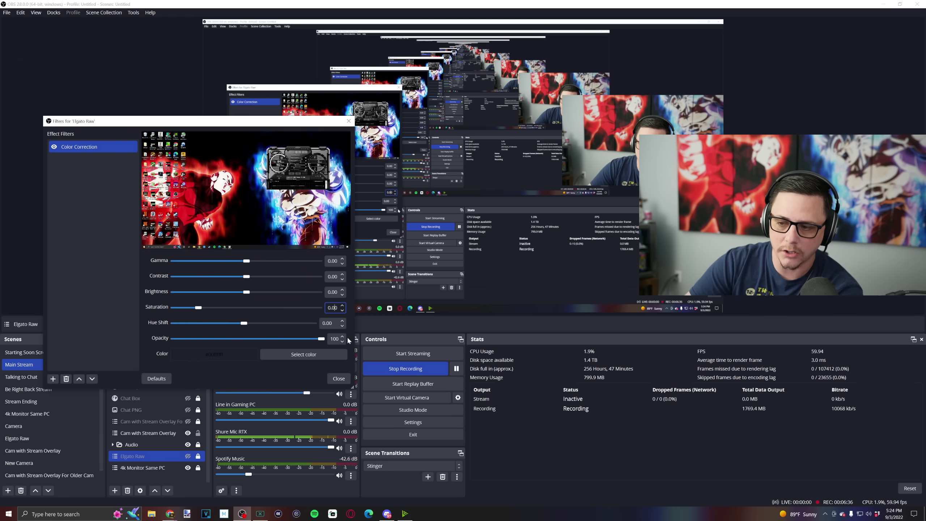
{"action": "key", "text": "Return"}
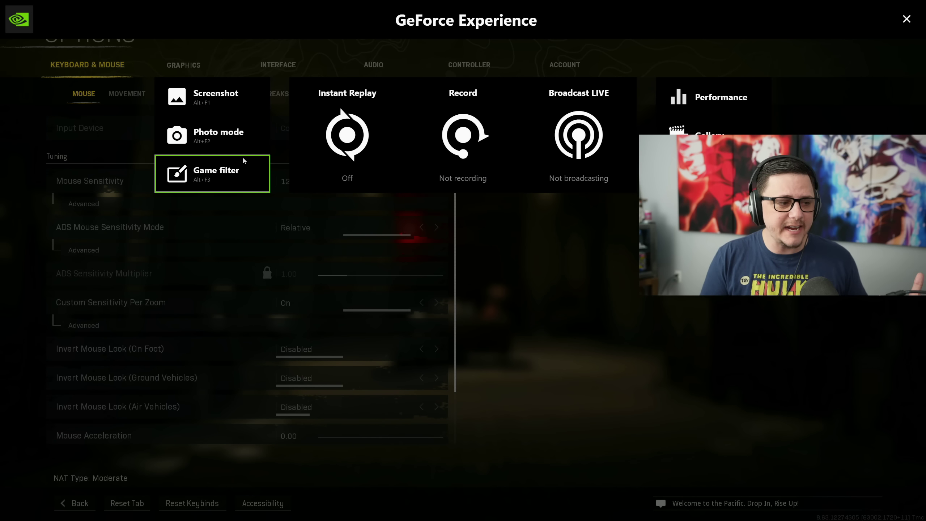
Open the Game filter panel from the GeForce Experience overlay in the game
{"action": "left_click", "coordinate": [207, 173]}
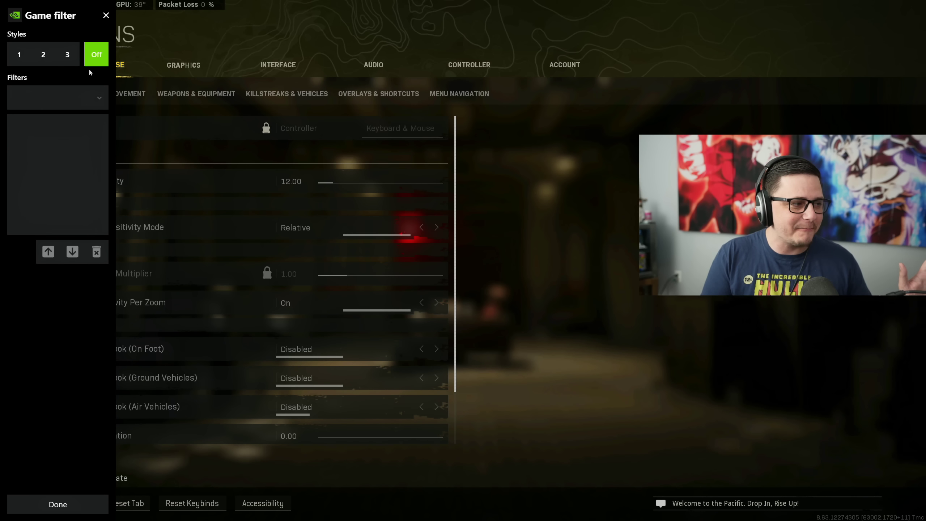